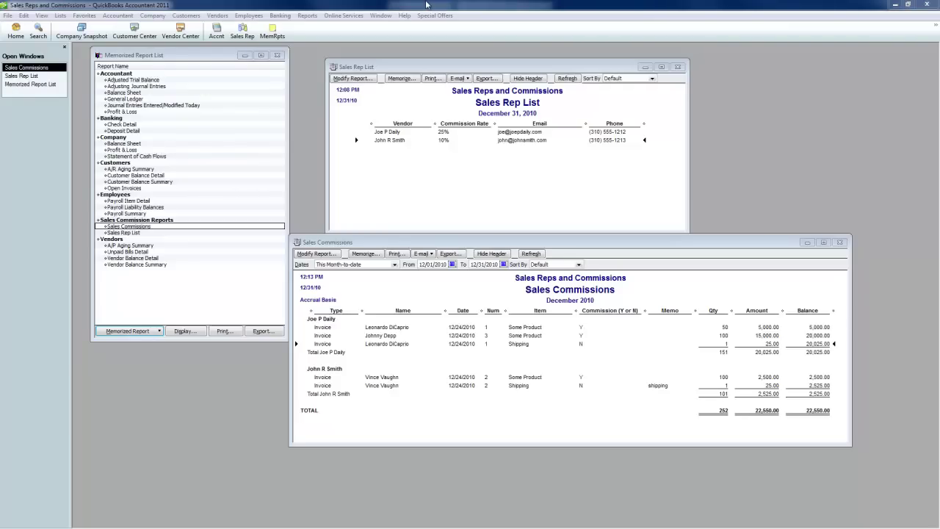
# Bring the Sales Rep List report window in front of the Sales Commissions report
pyautogui.click(426, 5)
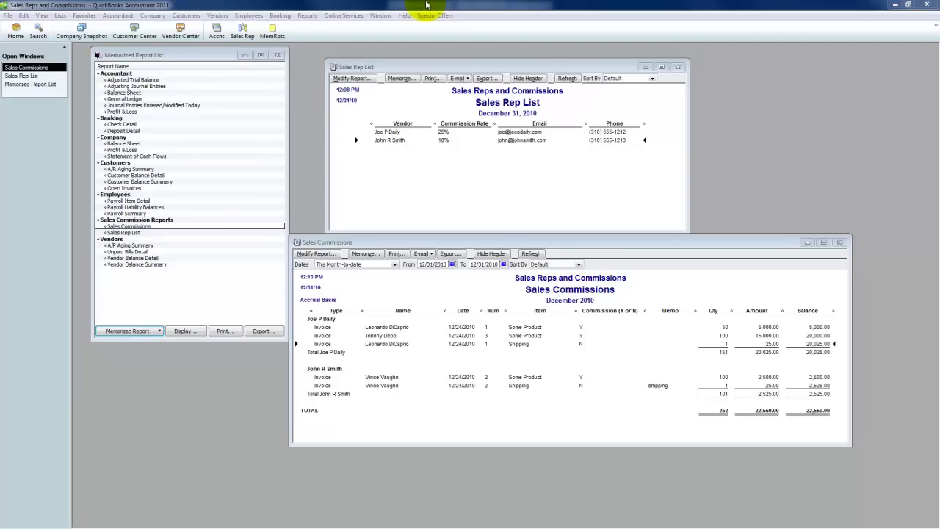
pyautogui.click(440, 65)
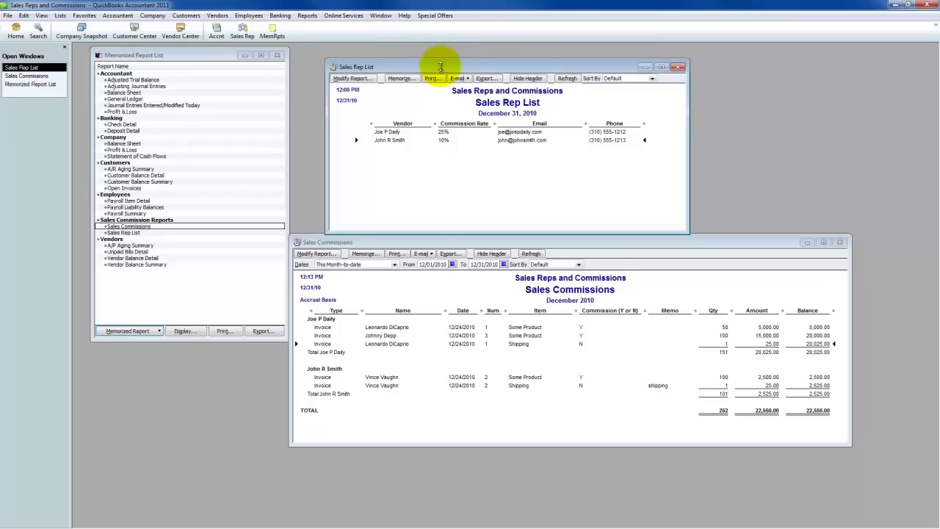
# Reposition the Sales Rep List window and browse the report types without choosing one
pyautogui.moveTo(430, 66); pyautogui.dragTo(434, 63)
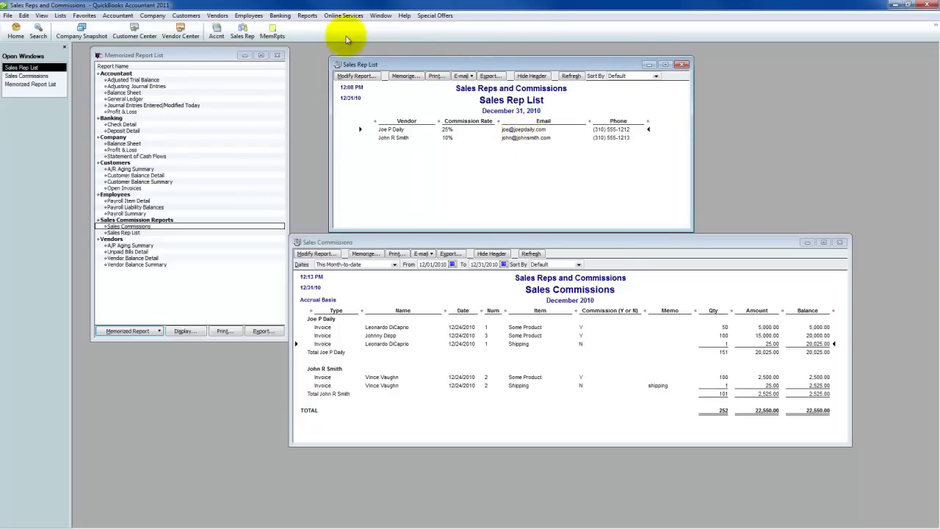
pyautogui.click(308, 16)
pyautogui.moveTo(342, 186)
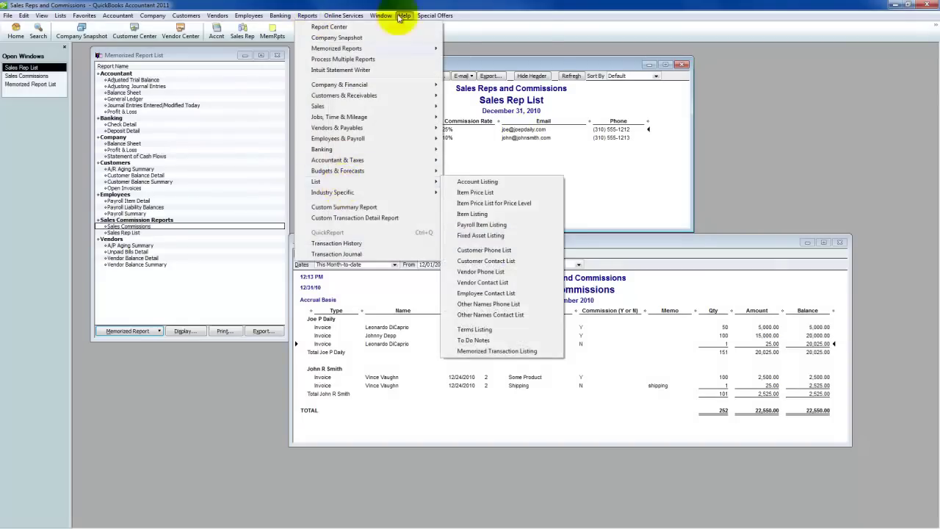
pyautogui.click(434, 20)
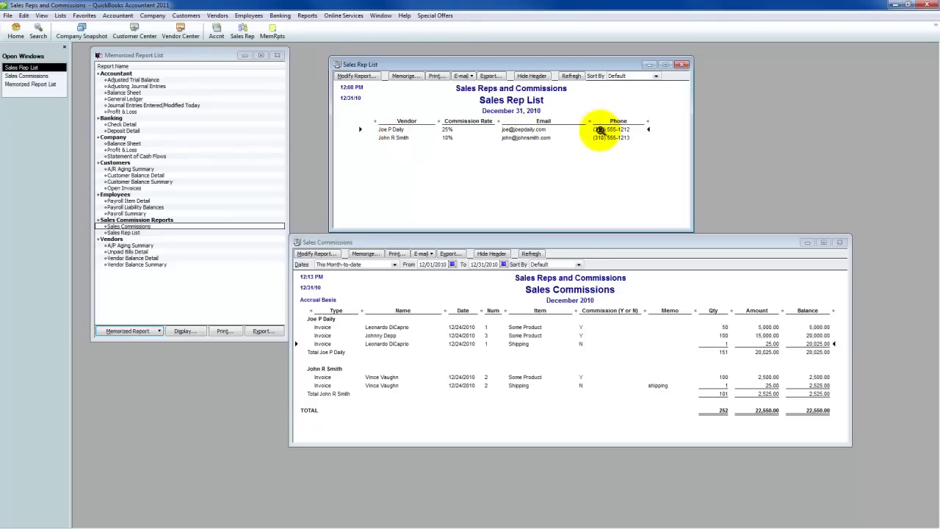
pyautogui.moveTo(510, 66); pyautogui.dragTo(495, 65)
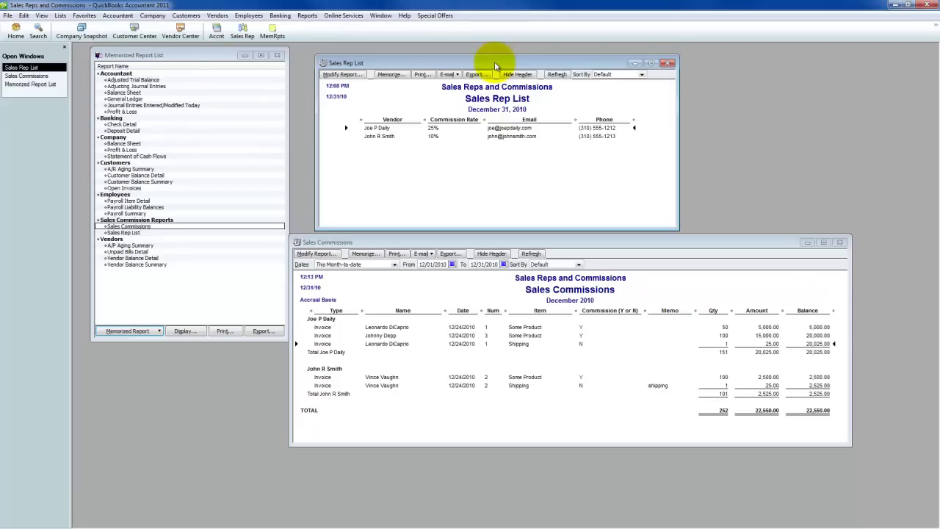
# Export the Sales Rep List report to a new Excel workbook
pyautogui.hotkey('alt', 'x')
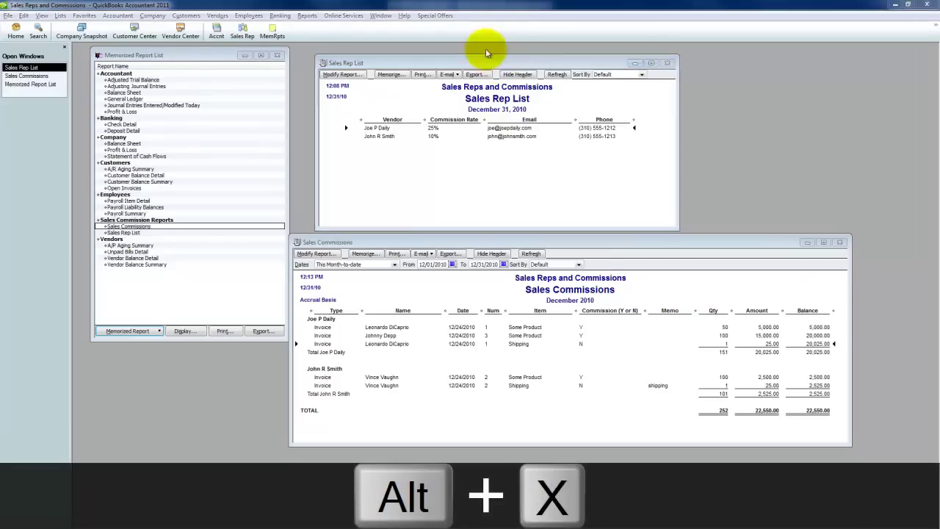
pyautogui.click(526, 319)
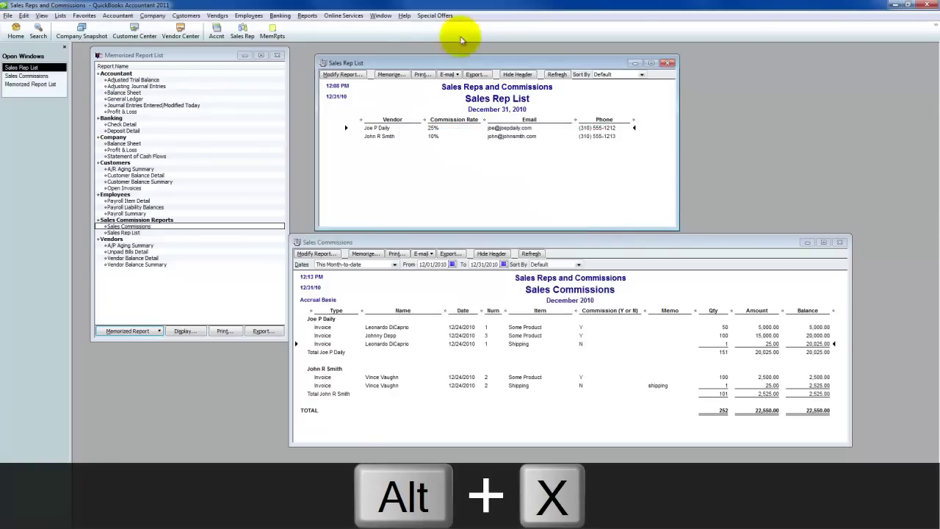
pyautogui.click(474, 75)
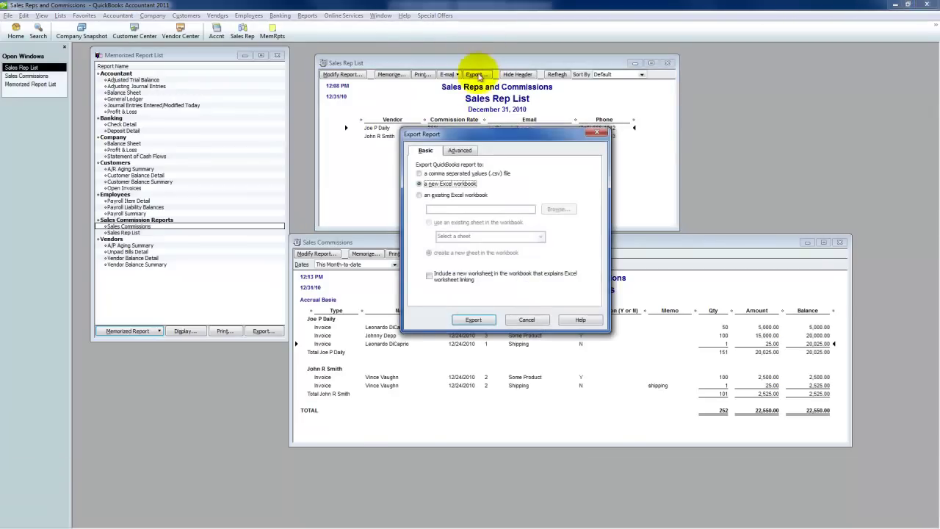
pyautogui.click(473, 319)
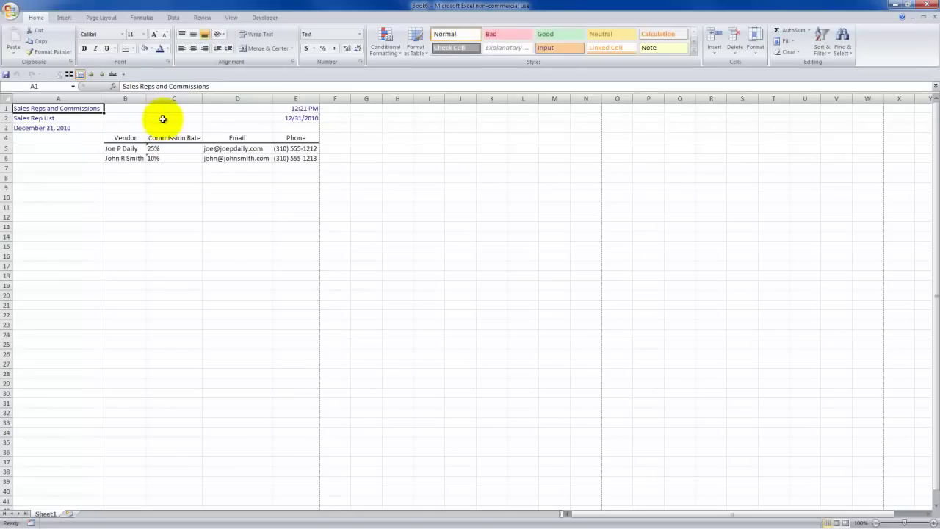
# Copy the two sales rep rows B5:E6 and go to B5 on the template's Sales Rep List sheet
pyautogui.moveTo(129, 150); pyautogui.dragTo(294, 160)
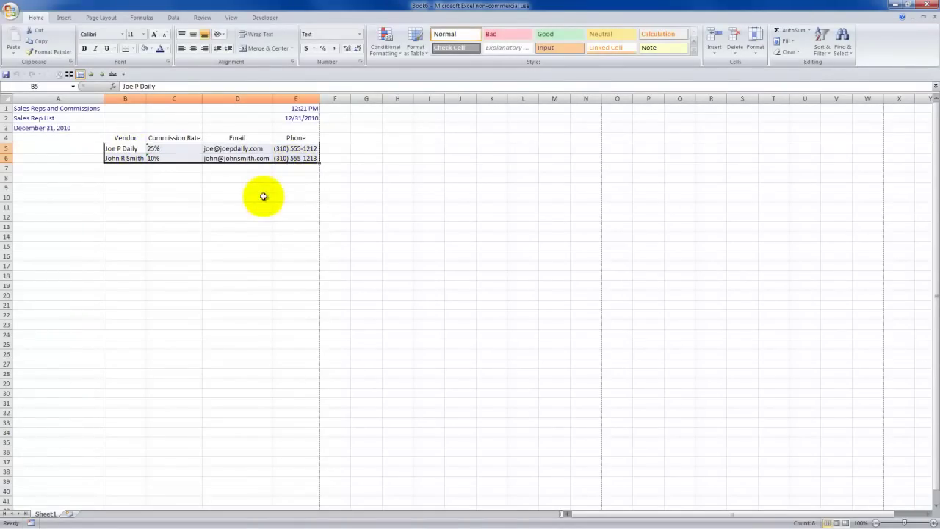
pyautogui.hotkey('ctrl', 'c')
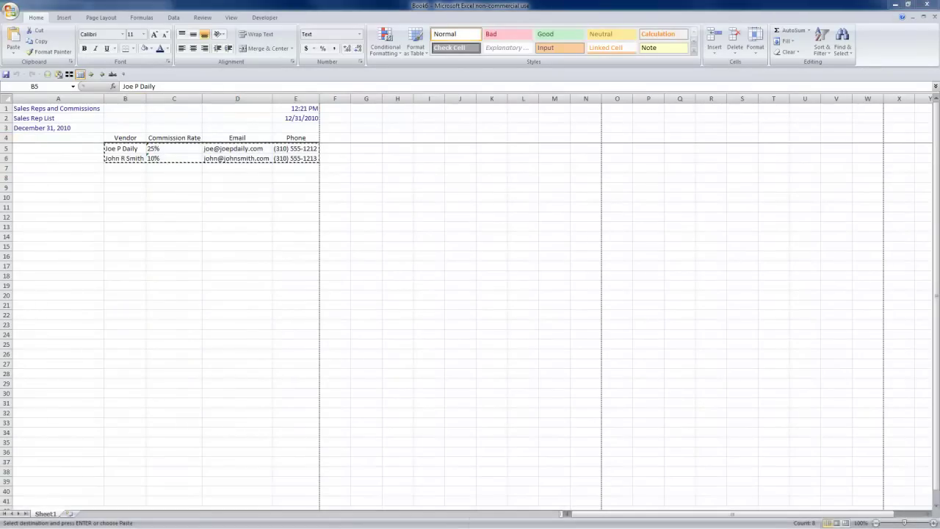
pyautogui.hotkey('ctrl', 'Tab')
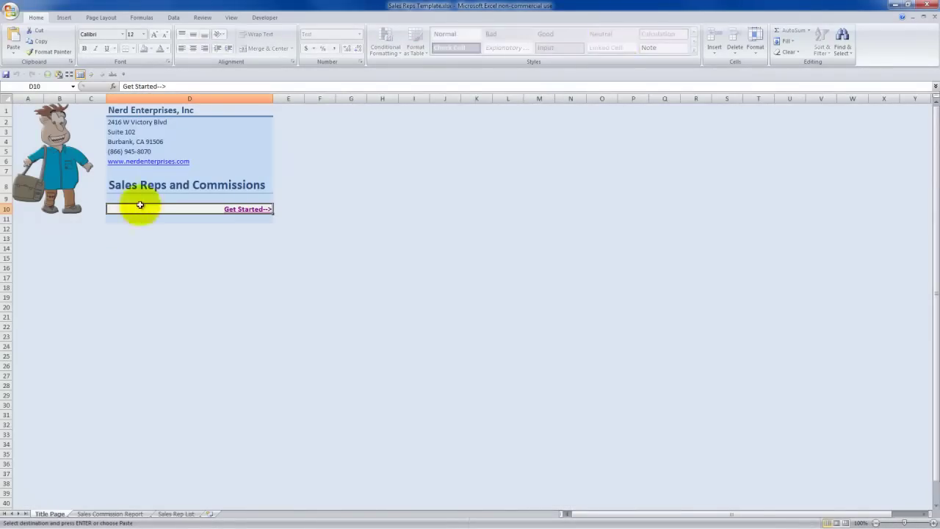
pyautogui.click(247, 209)
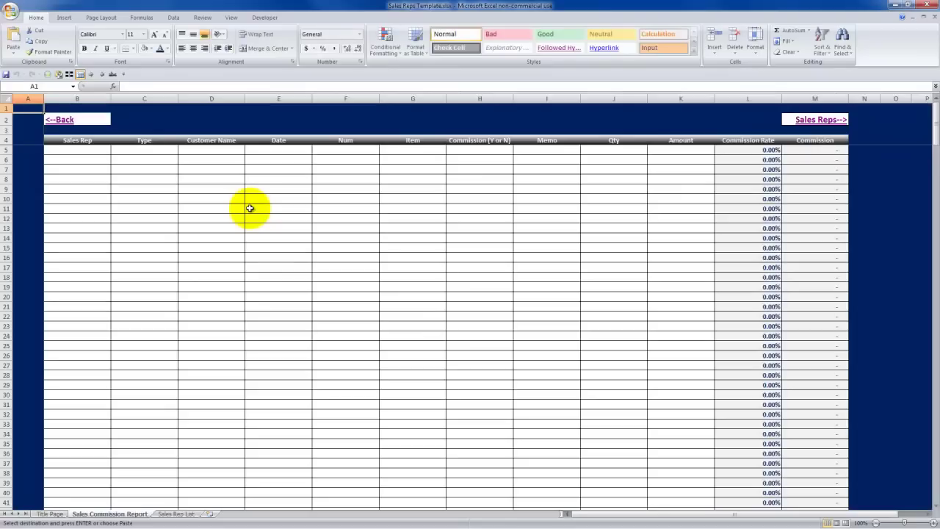
pyautogui.click(811, 119)
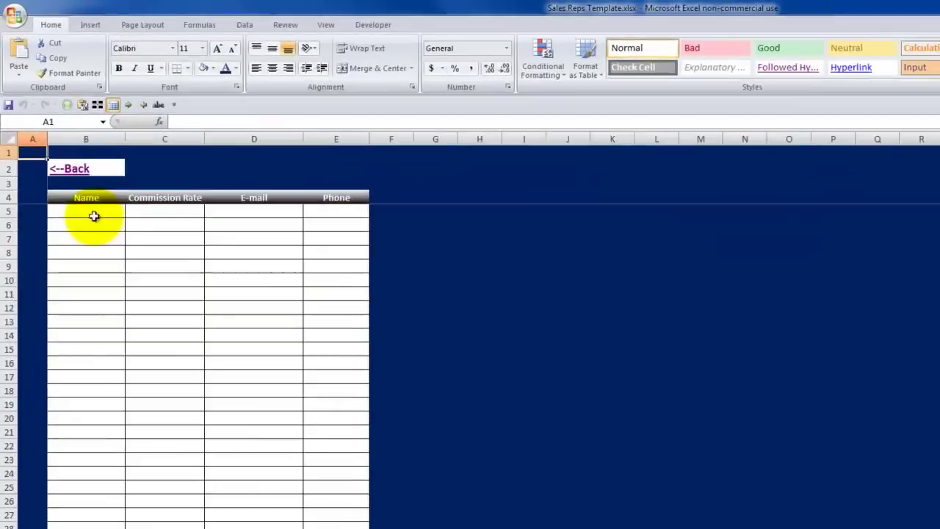
pyautogui.click(61, 150)
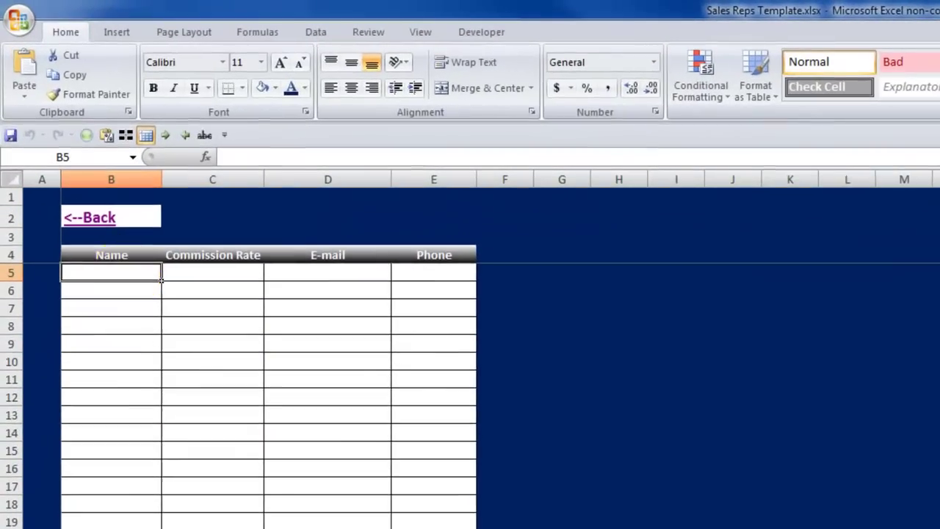
# Paste the rep rows as values into B5 and convert rates C5:C6 to numbers shown as 25.00% and 10.00%
pyautogui.click(85, 135)
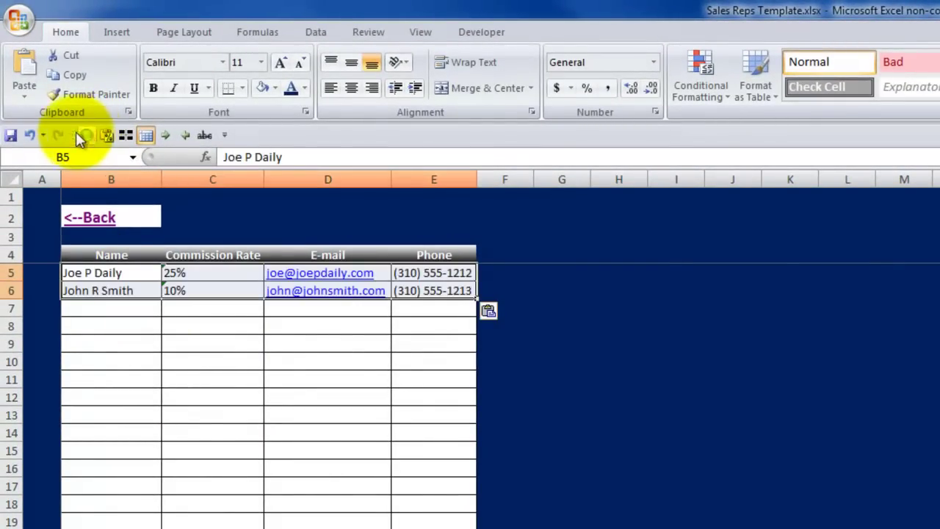
pyautogui.moveTo(206, 275); pyautogui.dragTo(209, 291)
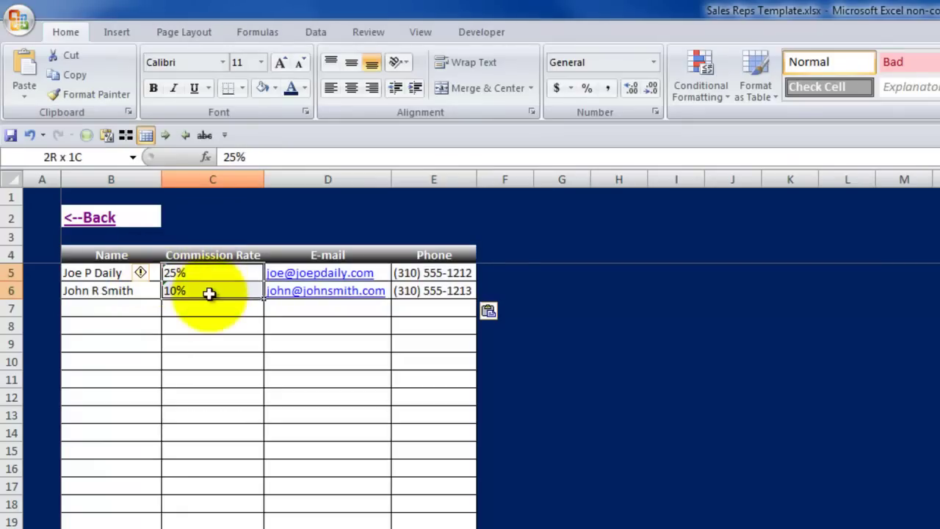
pyautogui.moveTo(151, 276)
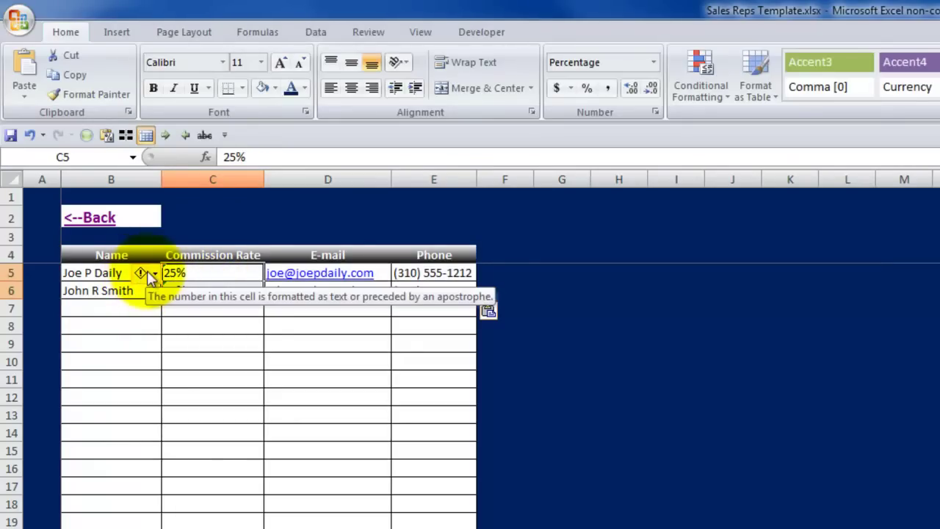
pyautogui.click(154, 273)
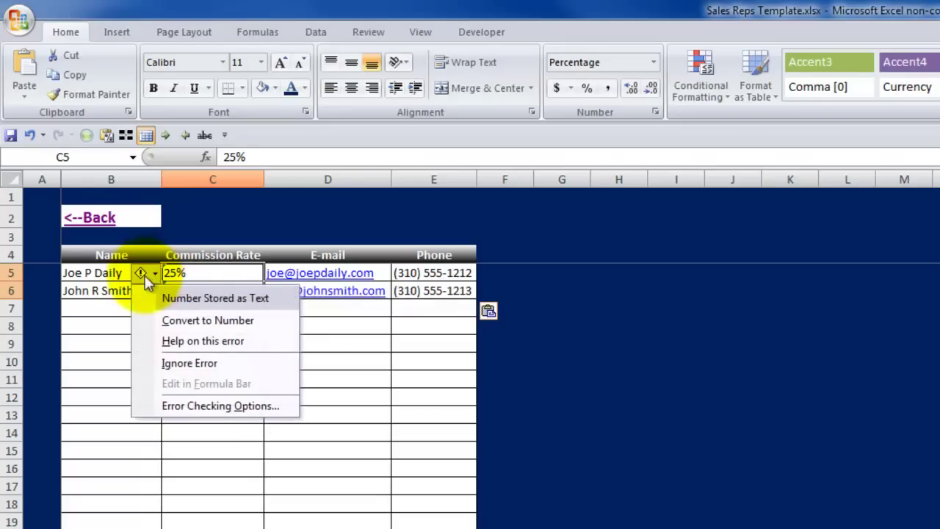
pyautogui.click(210, 322)
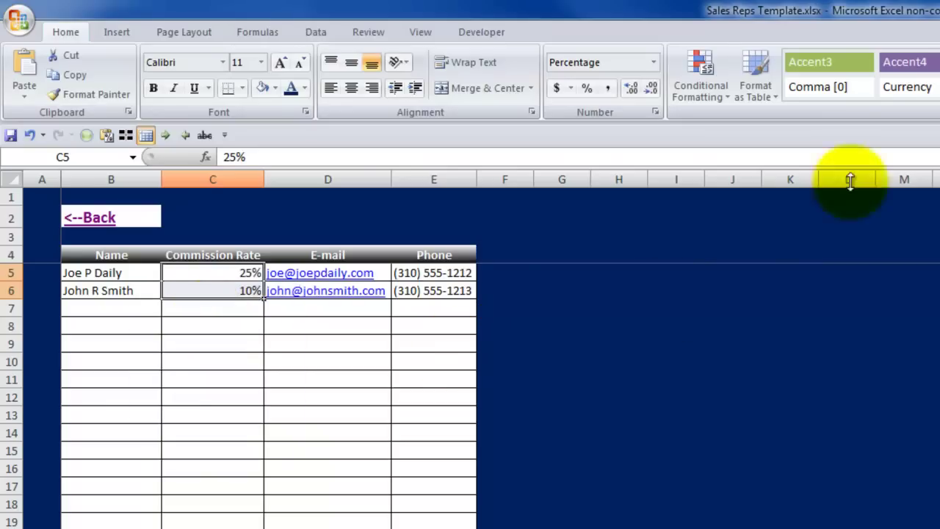
pyautogui.click(584, 88)
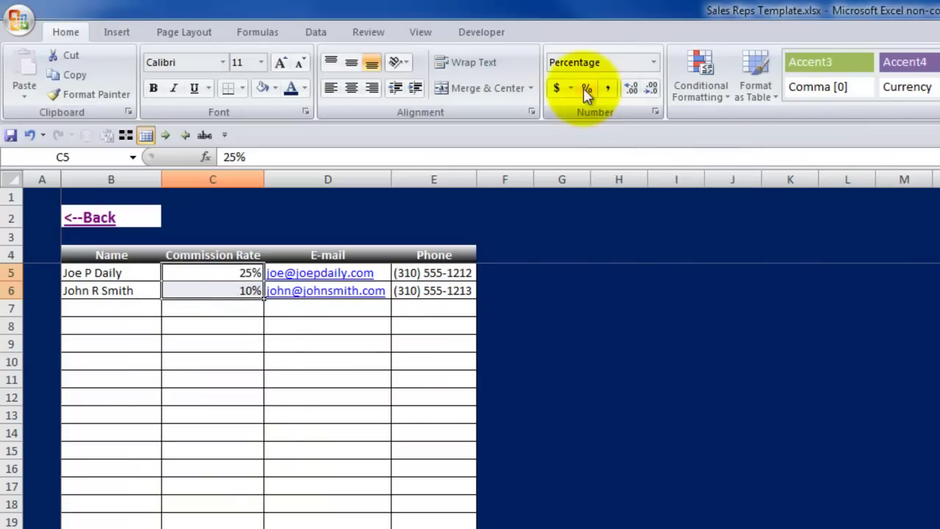
pyautogui.click(630, 90)
pyautogui.click(630, 90)
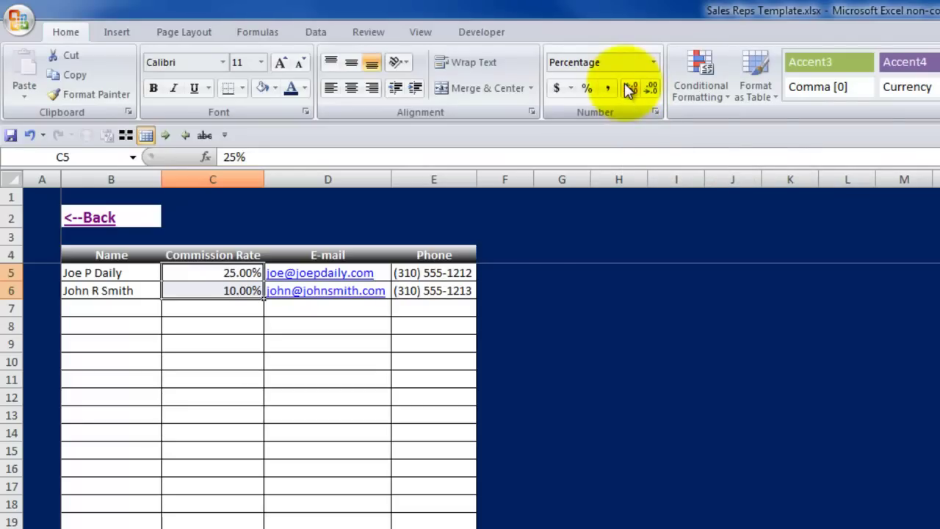
# Return to the Sales Commission Report sheet and switch back to QuickBooks
pyautogui.moveTo(193, 275); pyautogui.dragTo(193, 292)
pyautogui.click(112, 304)
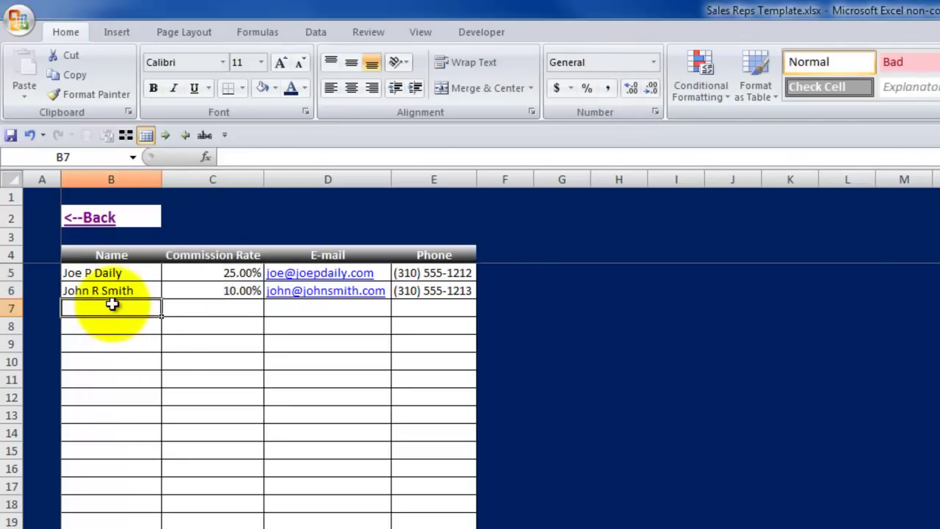
pyautogui.click(90, 219)
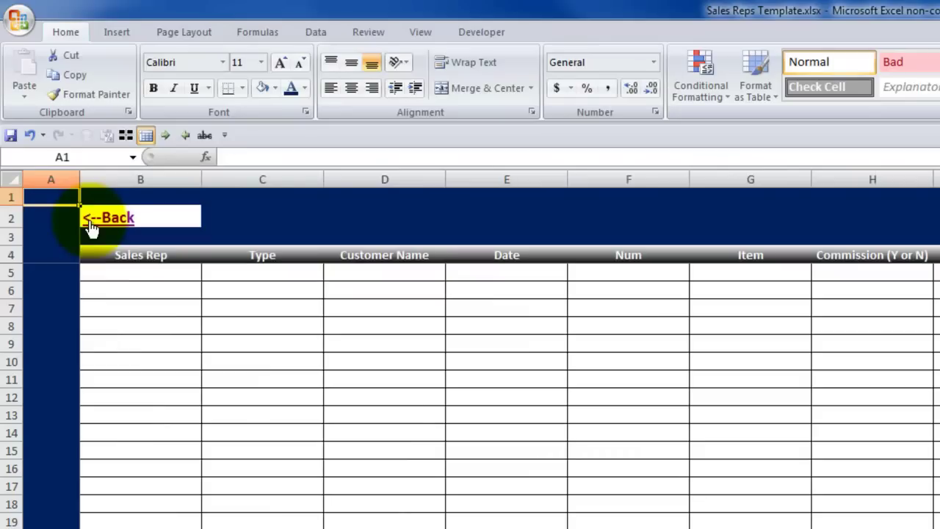
pyautogui.click(119, 272)
pyautogui.hotkey('alt', 'Tab')
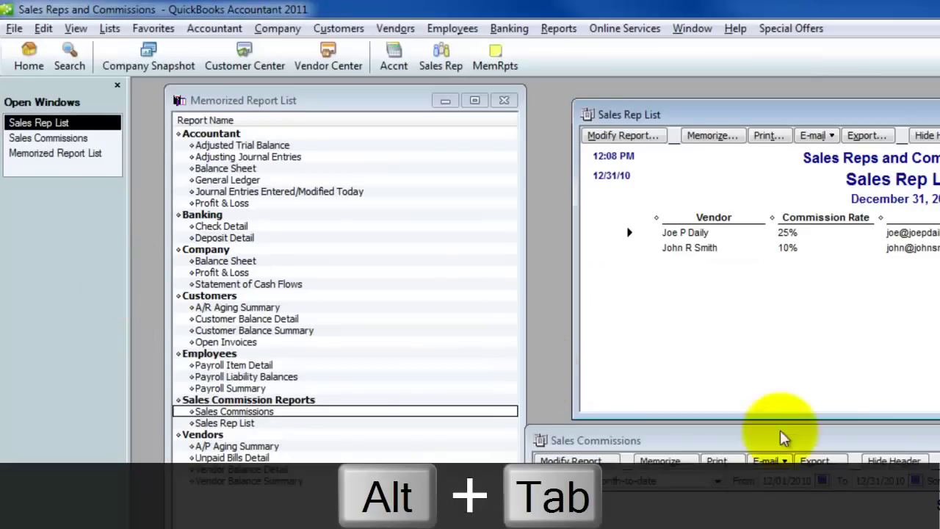
# Review the Sales Commissions invoice lines, then export the report to a new Excel workbook
pyautogui.moveTo(927, 499); pyautogui.dragTo(917, 325)
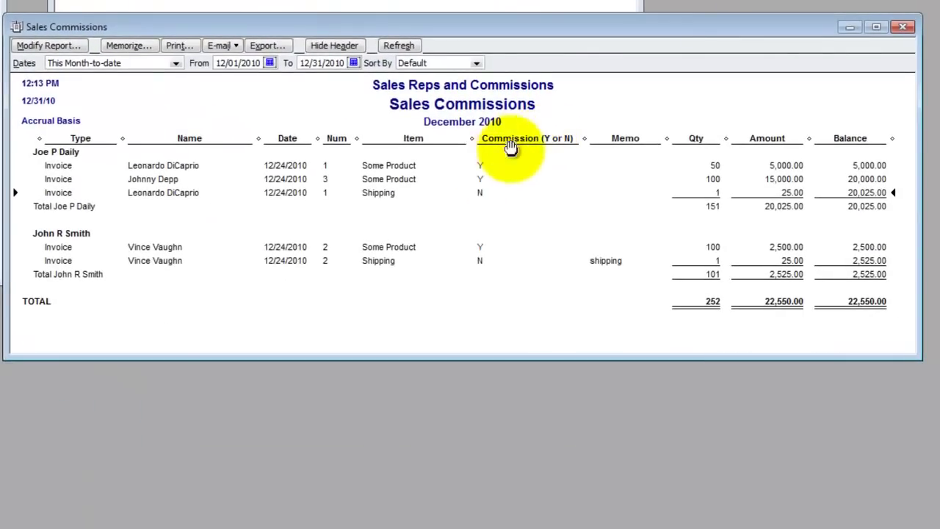
pyautogui.click(485, 168)
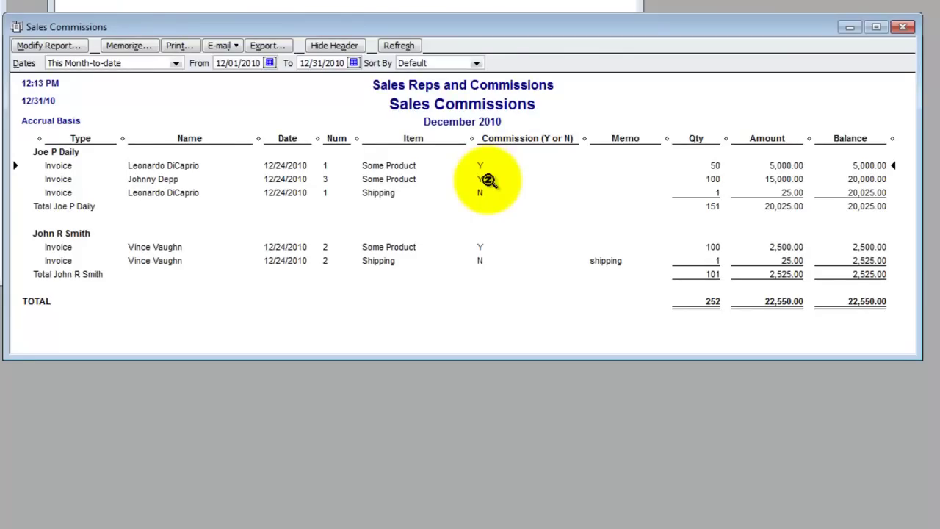
pyautogui.click(505, 192)
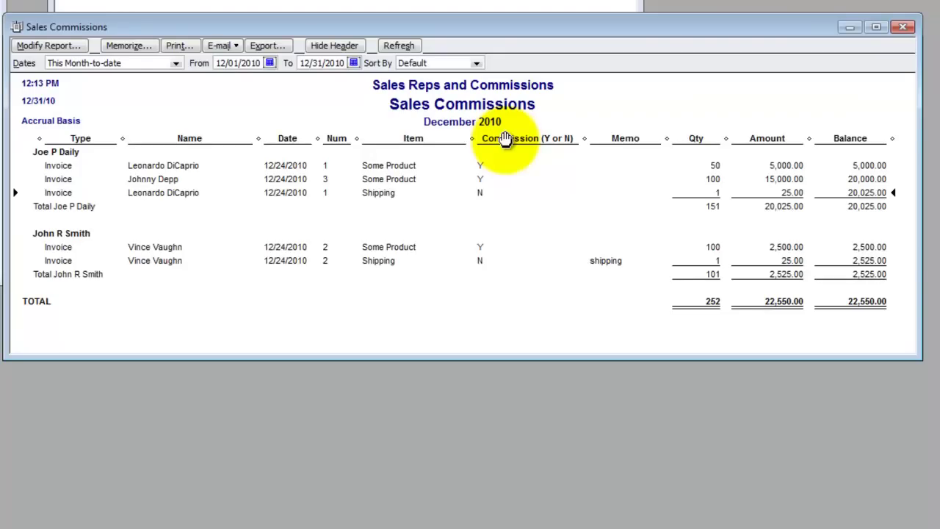
pyautogui.moveTo(467, 26); pyautogui.dragTo(458, 42)
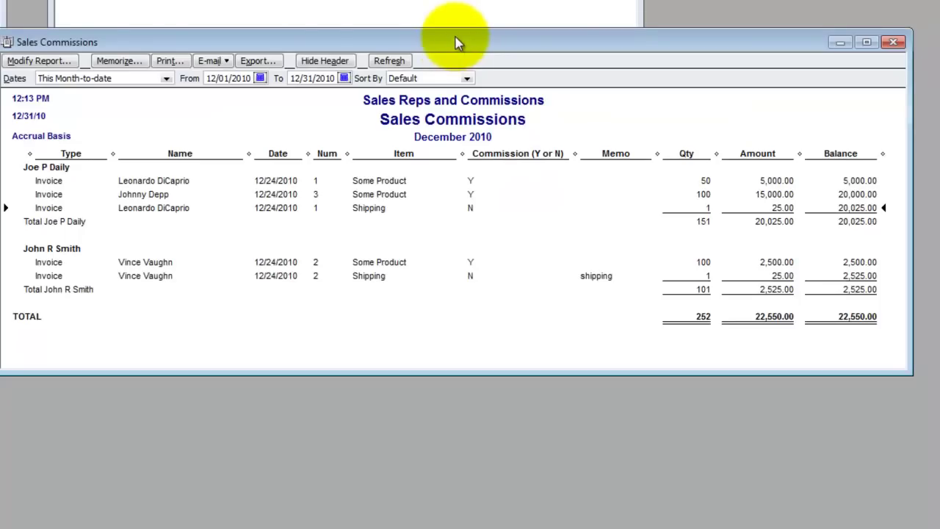
pyautogui.click(259, 62)
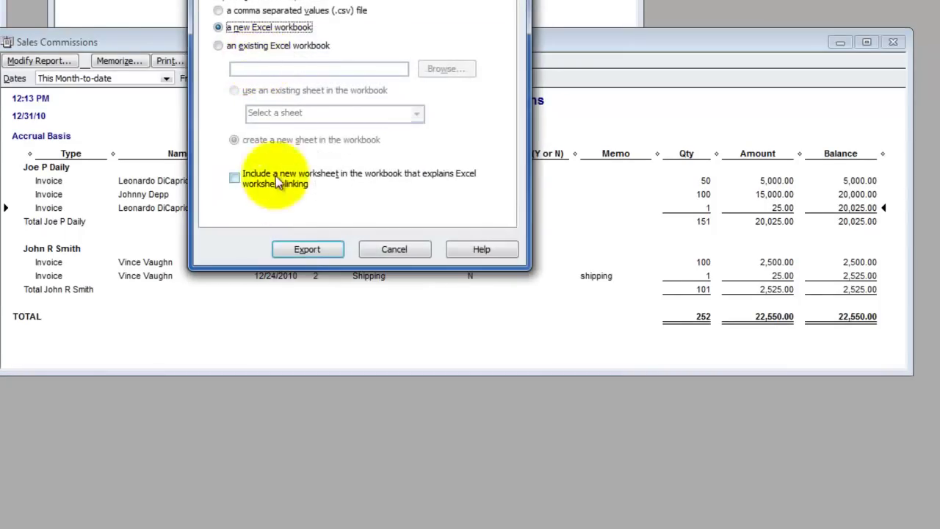
pyautogui.click(307, 249)
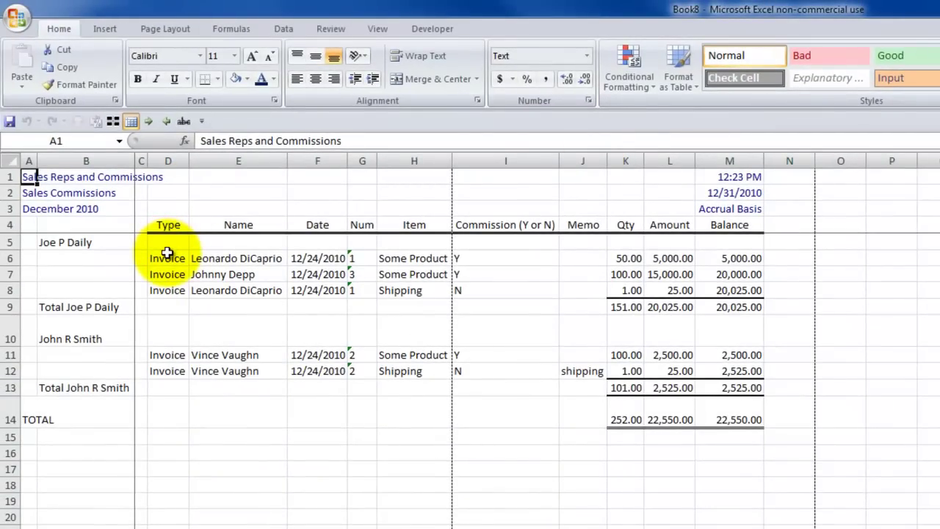
# Select cell B5, the first sales rep name in the exported commissions workbook Book8
pyautogui.click(77, 244)
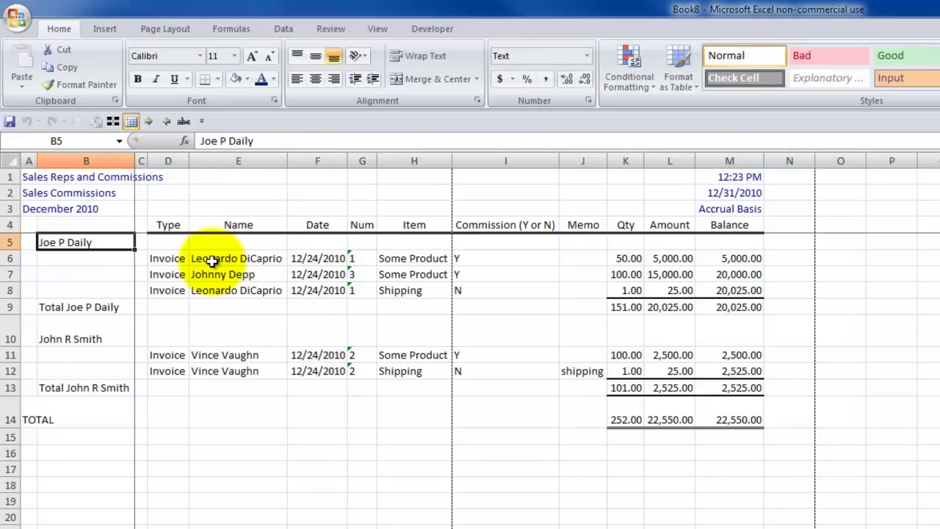
pyautogui.hotkey('ctrl', 'c')
pyautogui.press('Down')
pyautogui.hotkey('shift', 'Down')
pyautogui.hotkey('shift', 'Down')
pyautogui.press('Return')
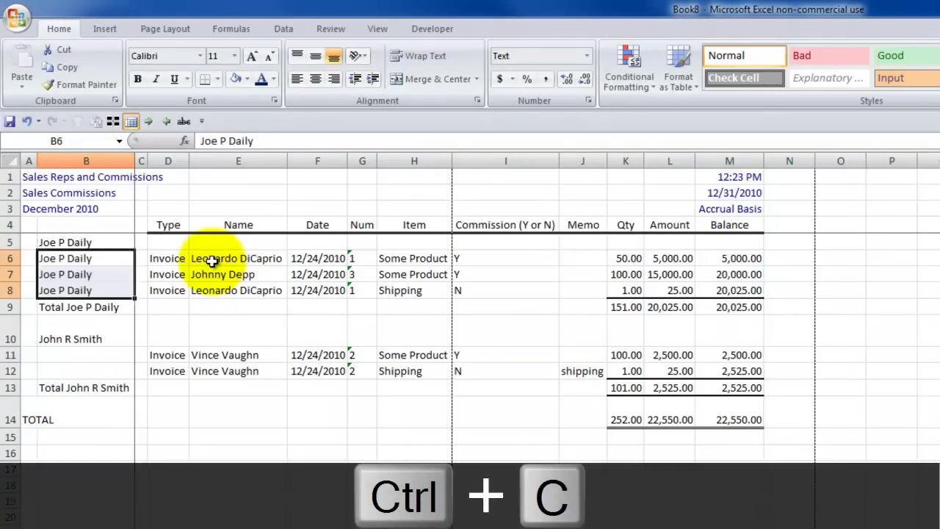
# Fill John R Smith's name down through his transaction rows to B13
pyautogui.hotkey('ctrl', 'Down')
pyautogui.hotkey('ctrl', 'c')
pyautogui.press('Down')
pyautogui.hotkey('shift', 'Down')
pyautogui.press('Return')
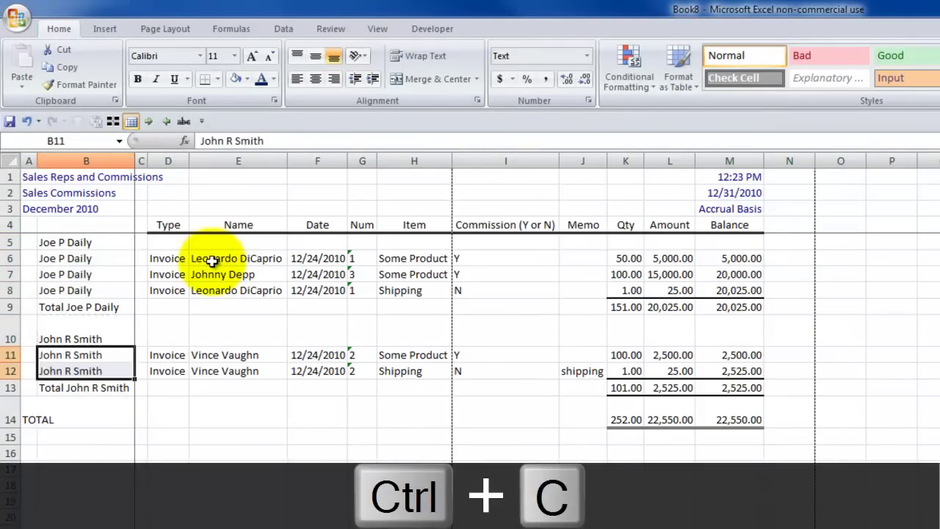
pyautogui.press('Up')
pyautogui.hotkey('ctrl', 'c')
pyautogui.hotkey('ctrl', 'shift', 'Down')
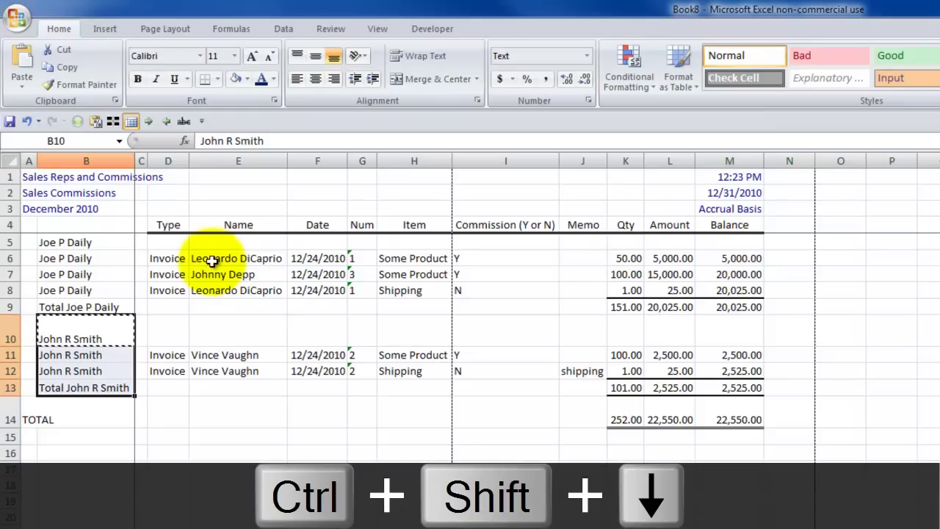
pyautogui.press('Return')
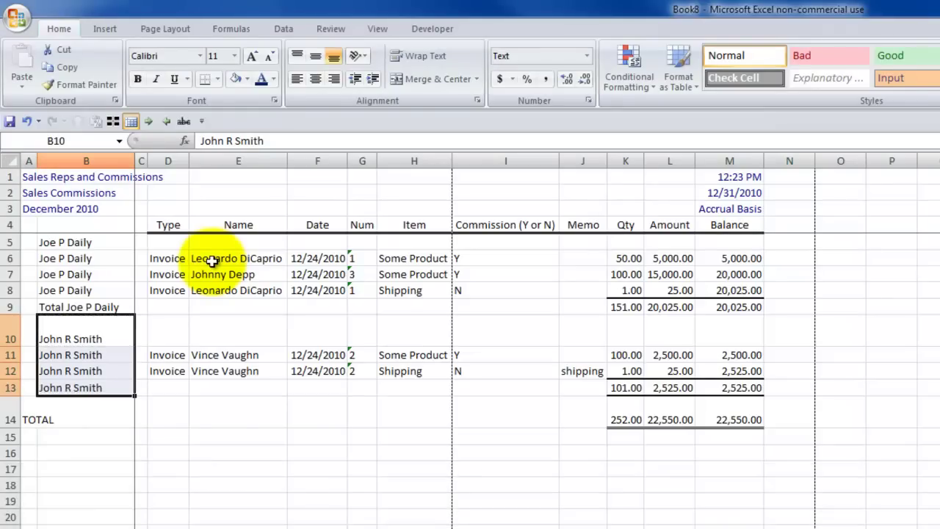
pyautogui.hotkey('ctrl', 'Up')
pyautogui.hotkey('shift', 'space')
pyautogui.hotkey('ctrl', '-')
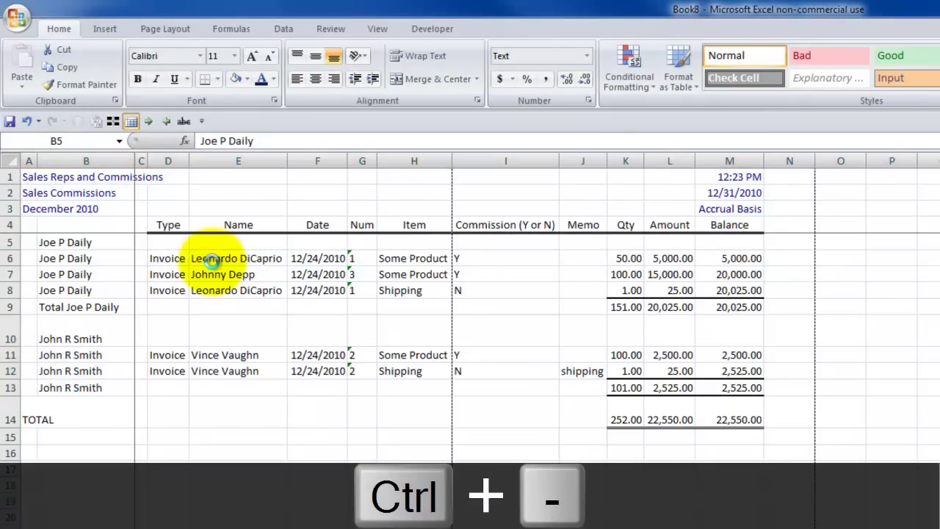
# Delete the remaining heading row, both rep total rows and the TOTAL row
pyautogui.hotkey('shift', 'space')
pyautogui.hotkey('ctrl', '-')
pyautogui.press('Down')
pyautogui.press('Down')
pyautogui.press('Down')
pyautogui.hotkey('shift', 'space')
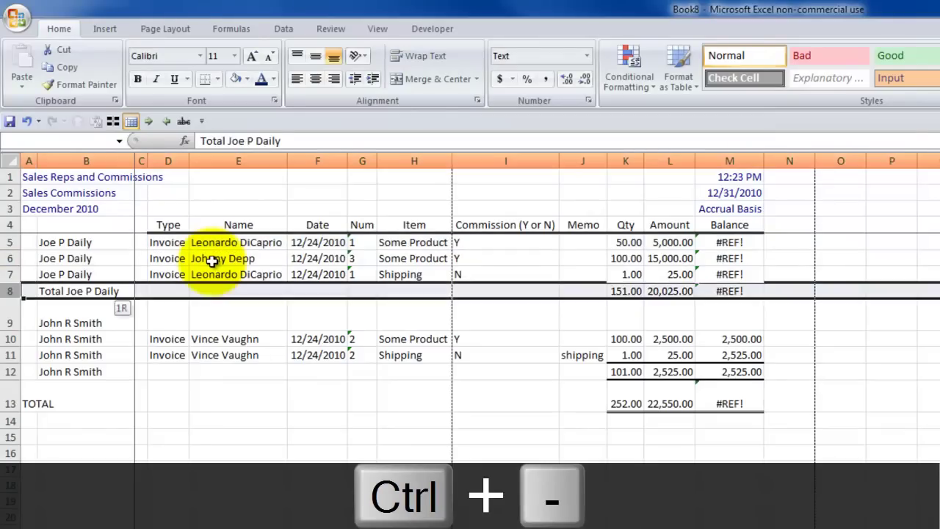
pyautogui.hotkey('shift', 'Down')
pyautogui.hotkey('ctrl', '-')
pyautogui.press('Down')
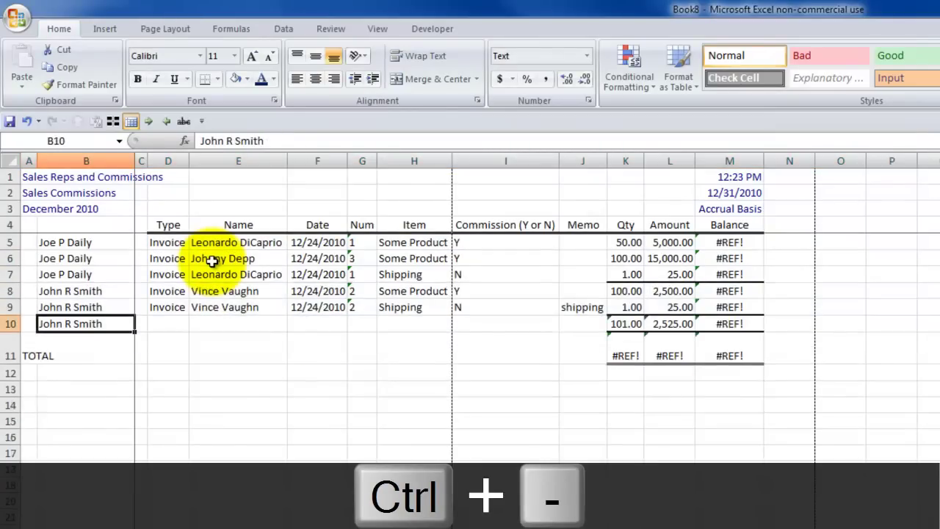
pyautogui.press('Down')
pyautogui.hotkey('shift', 'space')
pyautogui.hotkey('shift', 'Down')
pyautogui.hotkey('ctrl', '-')
pyautogui.press('Up')
# Delete the empty column C and the Balance column
pyautogui.press('Right')
pyautogui.press('Up')
pyautogui.press('Right')
pyautogui.press('Right')
pyautogui.press('Right')
pyautogui.press('Left')
pyautogui.press('Left')
pyautogui.press('Left')
pyautogui.hotkey('ctrl', 'space')
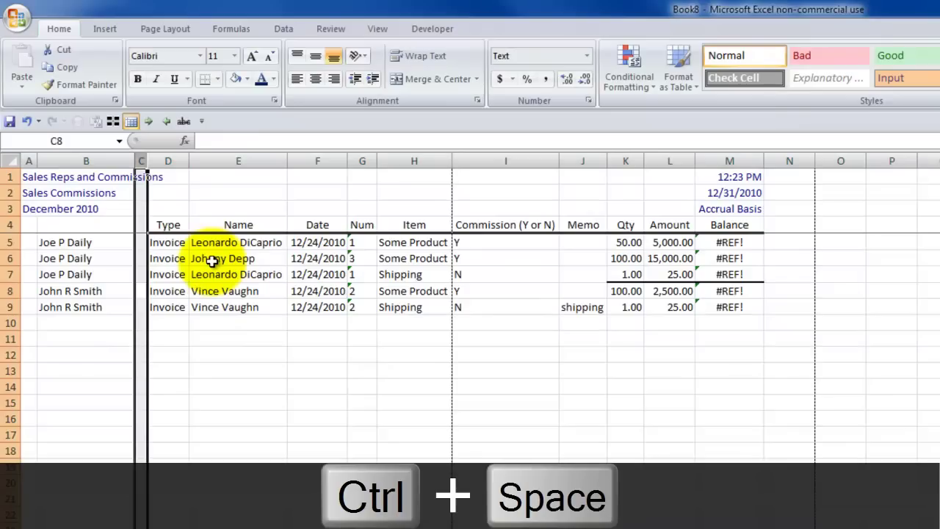
pyautogui.hotkey('ctrl', '-')
pyautogui.hotkey('alt', 'w')
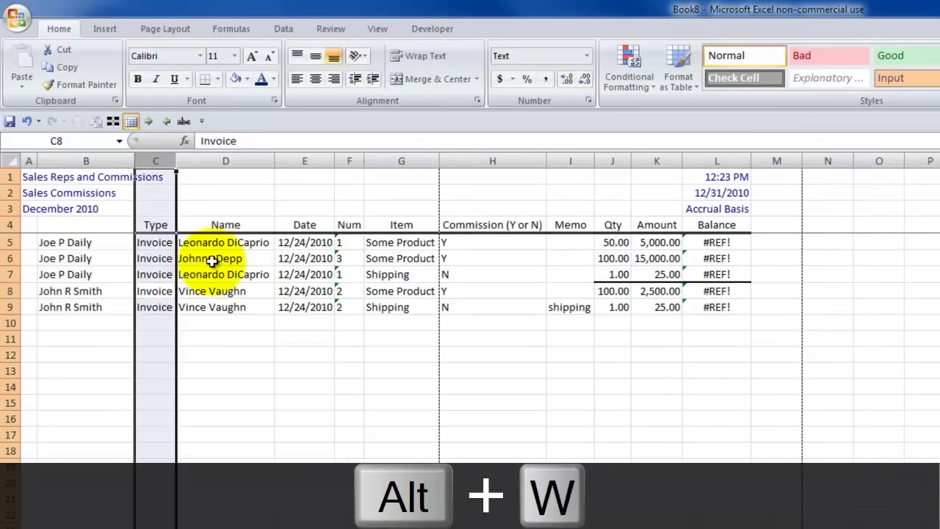
pyautogui.press('Up')
pyautogui.press('Up')
pyautogui.press('Up')
pyautogui.press('Up')
pyautogui.press('Down')
pyautogui.press('Right')
pyautogui.press('Right')
pyautogui.press('Right')
pyautogui.press('Right')
pyautogui.press('Right')
pyautogui.press('Right')
pyautogui.press('Right')
pyautogui.press('Right')
pyautogui.press('Right')
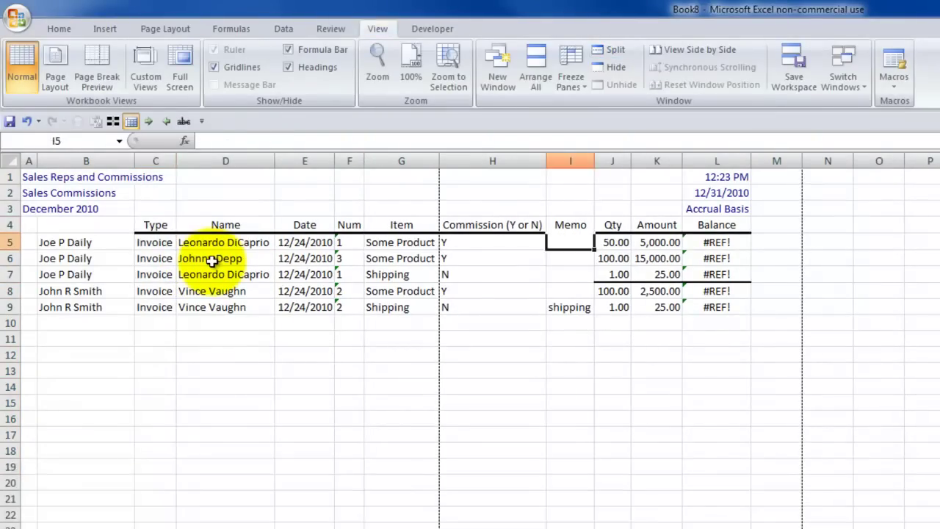
pyautogui.hotkey('ctrl', 'space')
pyautogui.hotkey('ctrl', '-')
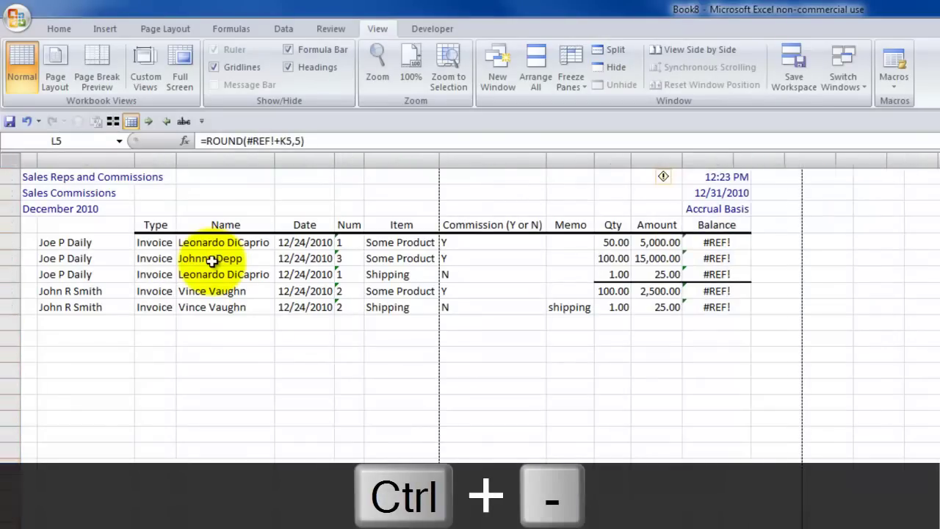
# Copy the cleaned five-row transaction block B5:K9
pyautogui.hotkey('ctrl', 'Left')
pyautogui.hotkey('ctrl', 'Left')
pyautogui.hotkey('ctrl', 'Left')
pyautogui.hotkey('ctrl', 'Left')
pyautogui.hotkey('ctrl', 'Left')
pyautogui.press('Right')
pyautogui.hotkey('ctrl', 'shift', 'Down')
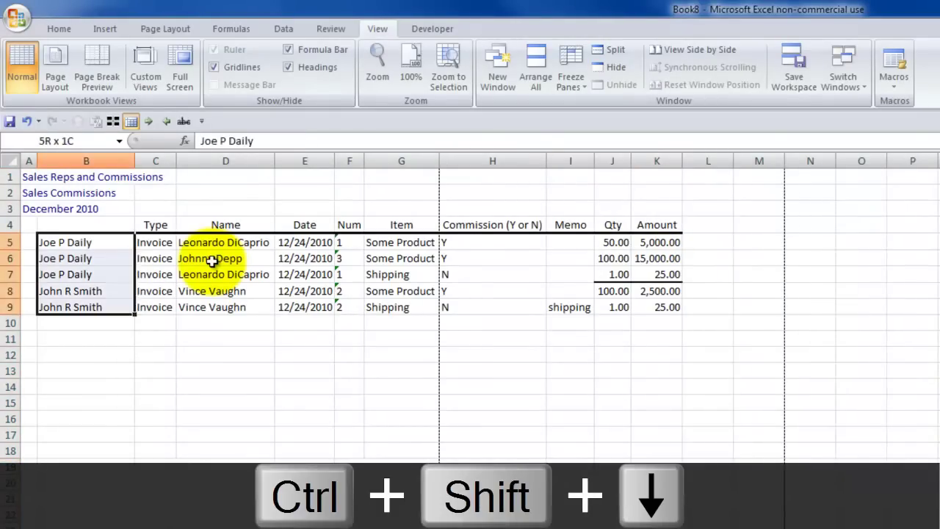
pyautogui.hotkey('shift', 'Right')
pyautogui.hotkey('shift', 'Right')
pyautogui.hotkey('shift', 'Right')
pyautogui.hotkey('shift', 'Right')
pyautogui.hotkey('shift', 'Right')
pyautogui.hotkey('shift', 'Right')
pyautogui.hotkey('shift', 'Right')
pyautogui.hotkey('shift', 'Right')
pyautogui.hotkey('shift', 'Right')
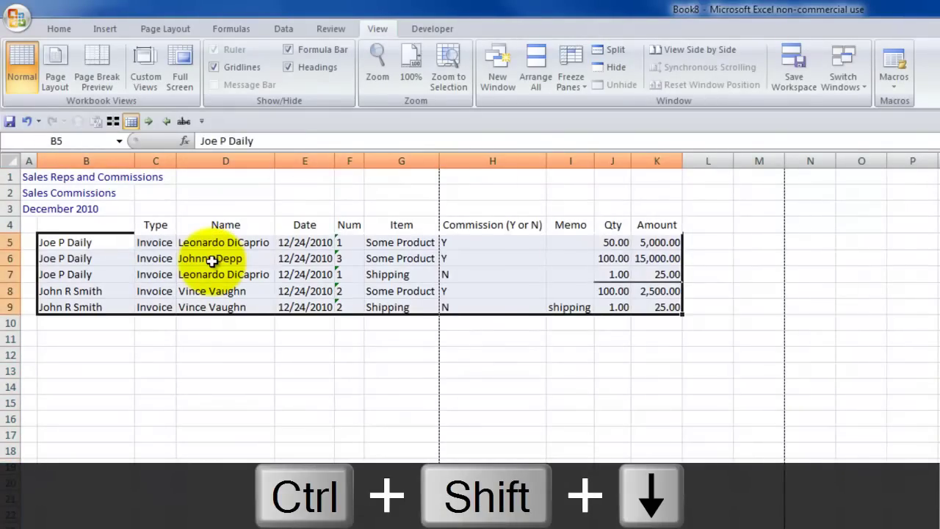
pyautogui.hotkey('ctrl', 'c')
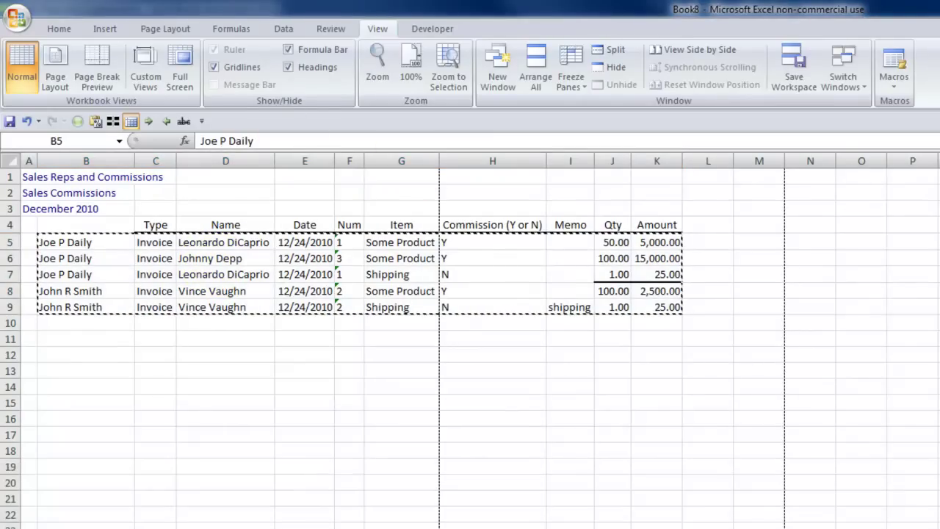
# Paste the five transactions as values into rows 5–9 of the template's Sales Commission Report
pyautogui.hotkey('alt', 'Tab')
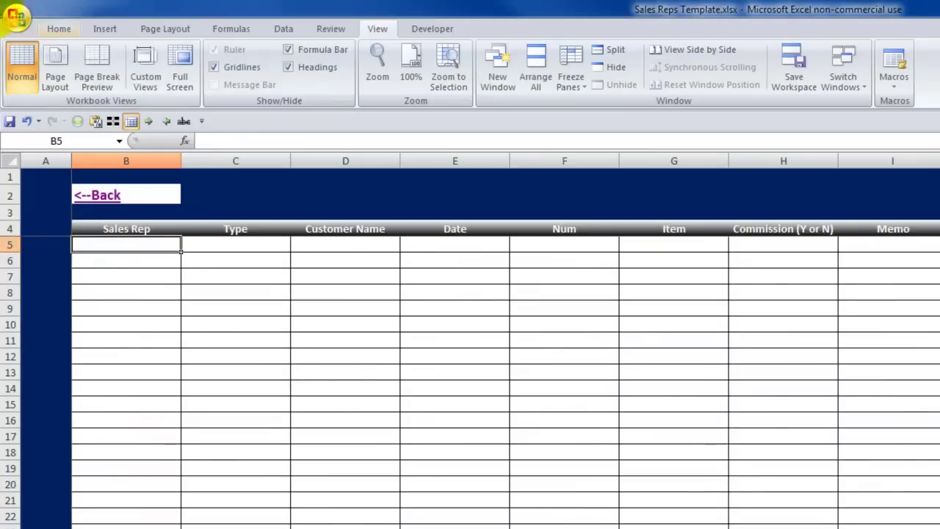
pyautogui.click(58, 29)
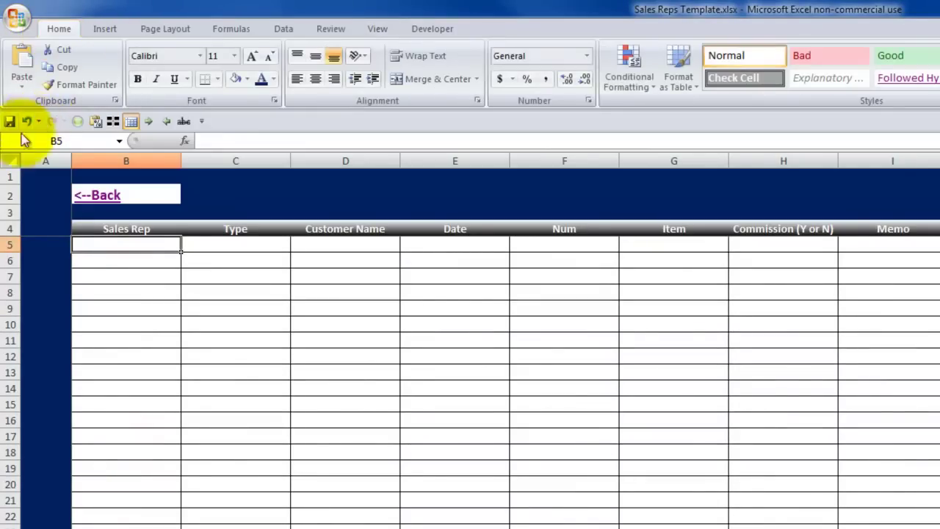
pyautogui.click(21, 87)
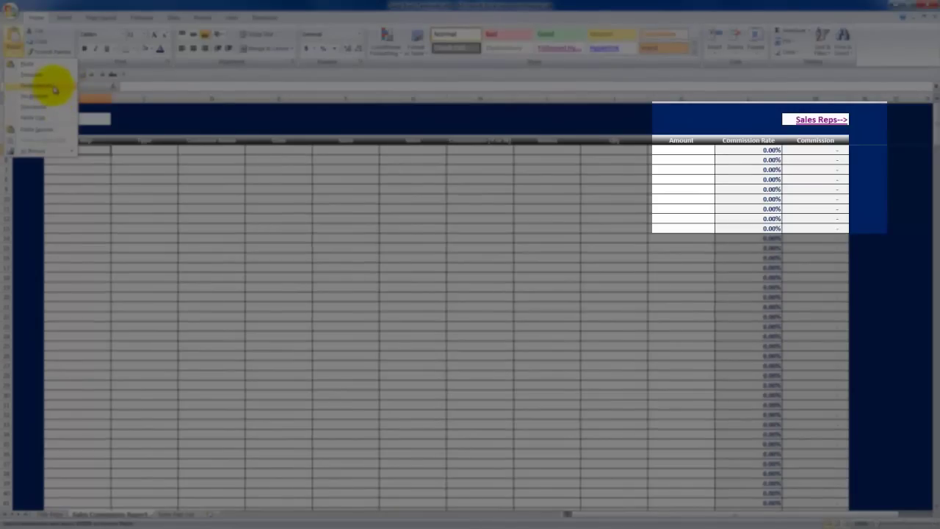
pyautogui.click(55, 88)
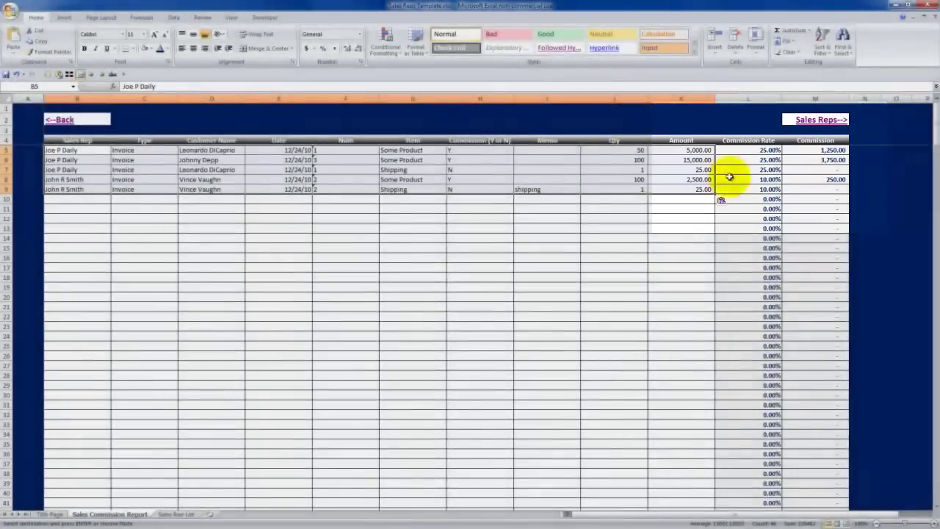
# Check the commission rate formula in L5, the commission flag in H9 and commissions in column M
pyautogui.click(749, 150)
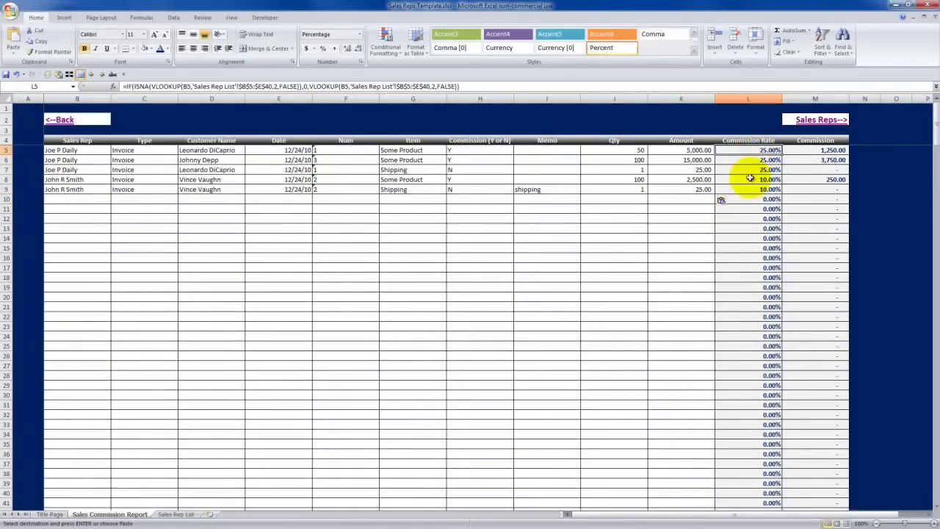
pyautogui.click(814, 179)
pyautogui.click(818, 189)
pyautogui.click(462, 190)
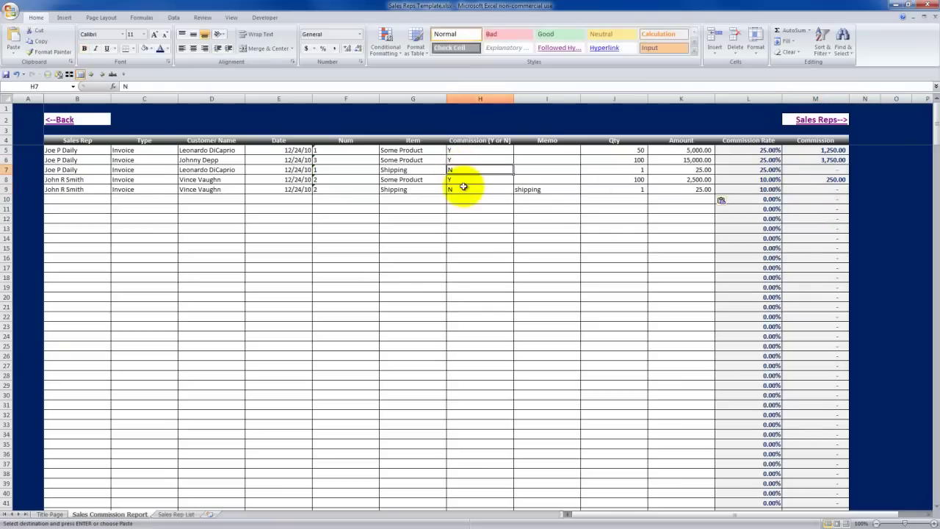
pyautogui.click(813, 170)
pyautogui.click(814, 196)
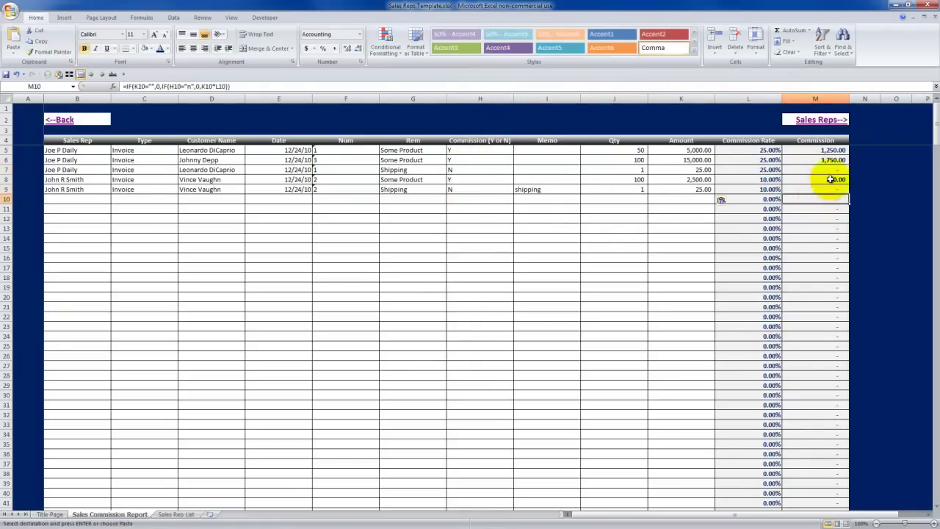
# Duplicate the Sales Commission Report sheet, placing the copy before Sales Rep List
pyautogui.rightClick(122, 518)
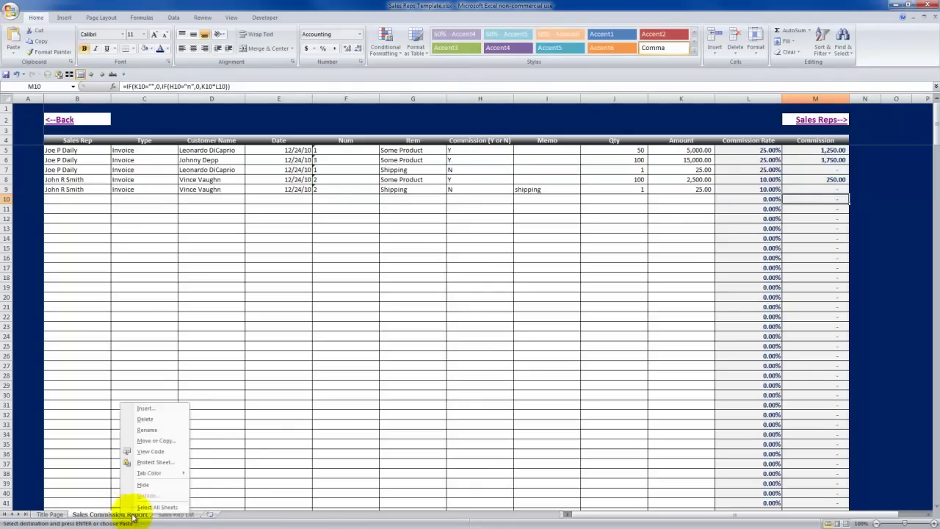
pyautogui.click(159, 445)
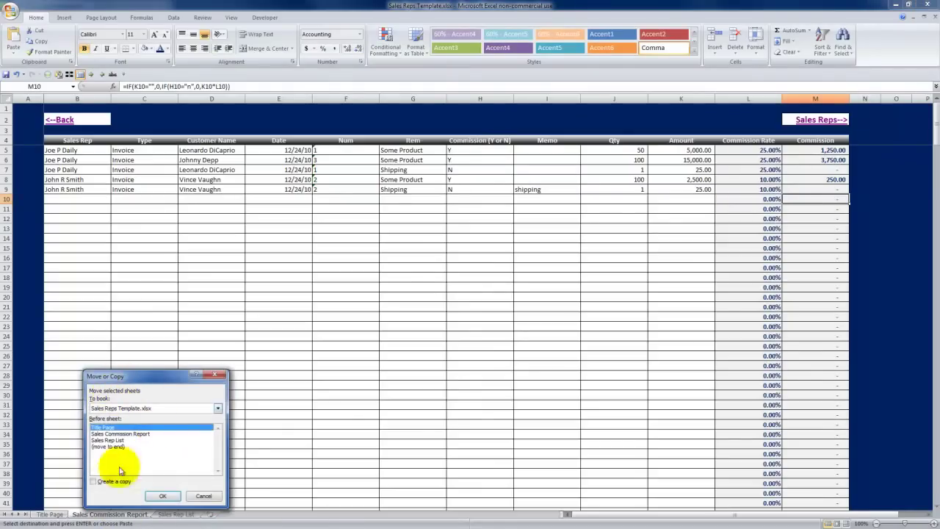
pyautogui.click(93, 481)
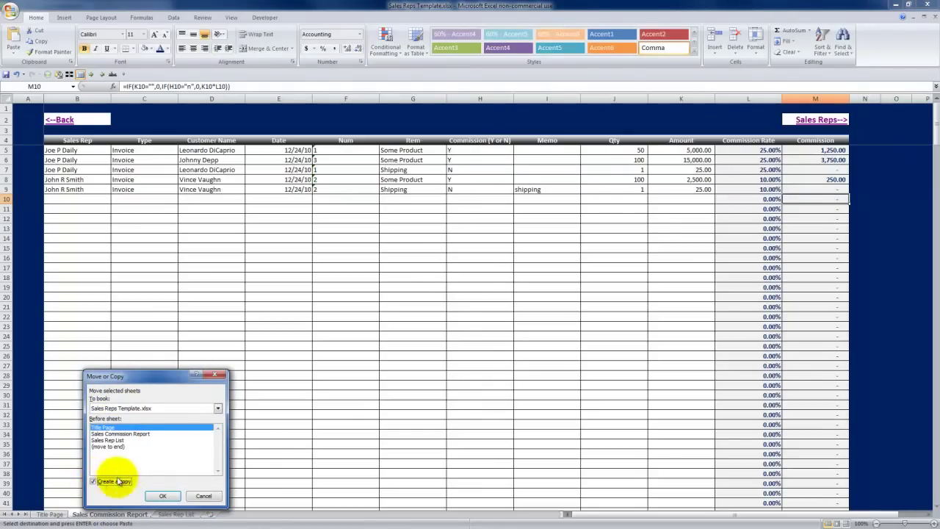
pyautogui.click(116, 439)
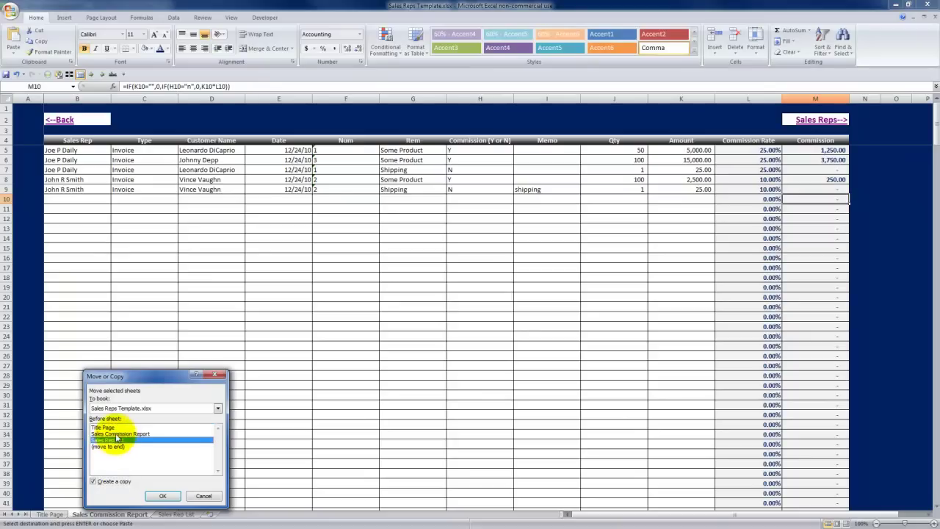
pyautogui.click(161, 497)
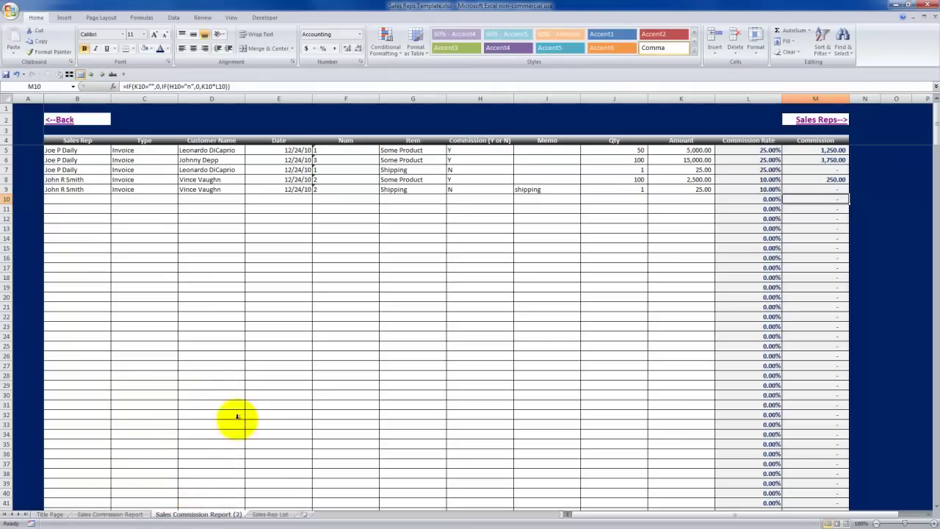
# Add Sum subtotals of Amount and Commission to B4:M9 at each change in Sales Rep
pyautogui.moveTo(67, 140); pyautogui.dragTo(810, 193)
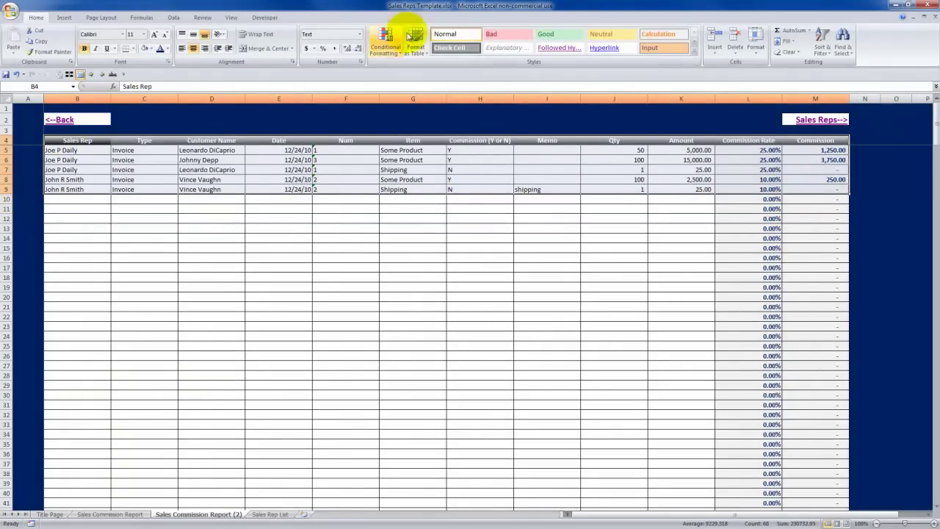
pyautogui.click(174, 18)
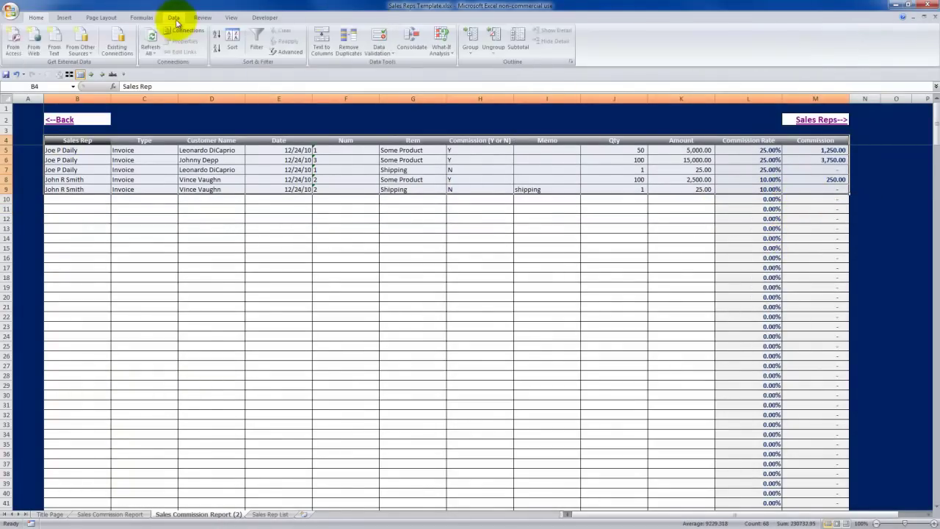
pyautogui.click(518, 38)
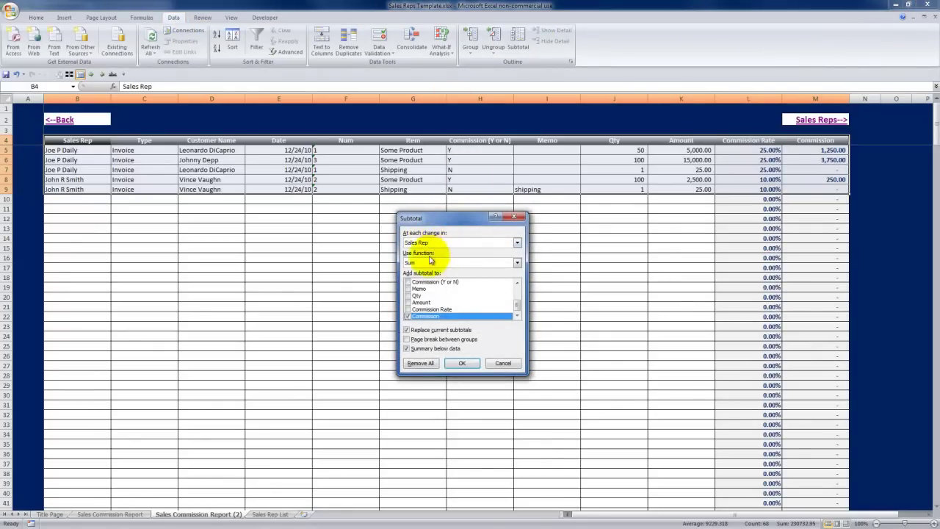
pyautogui.click(409, 303)
pyautogui.click(419, 304)
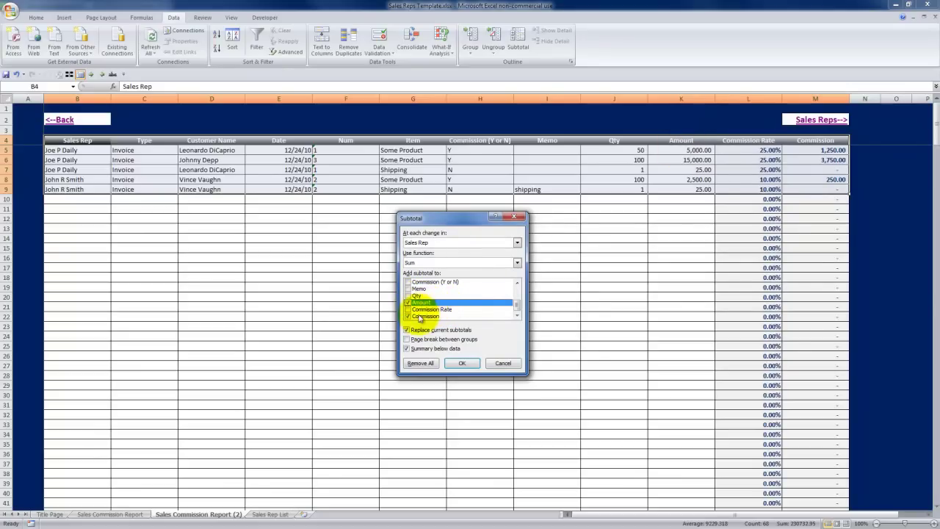
pyautogui.click(455, 363)
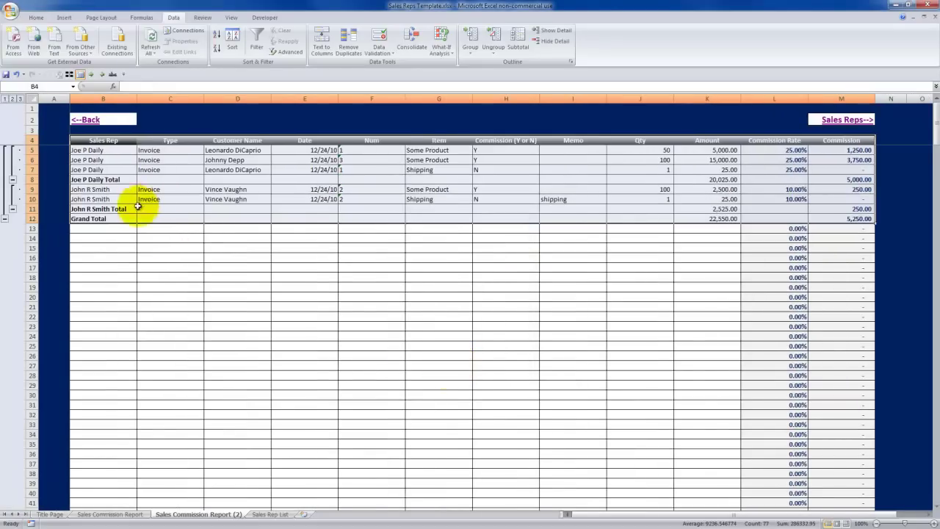